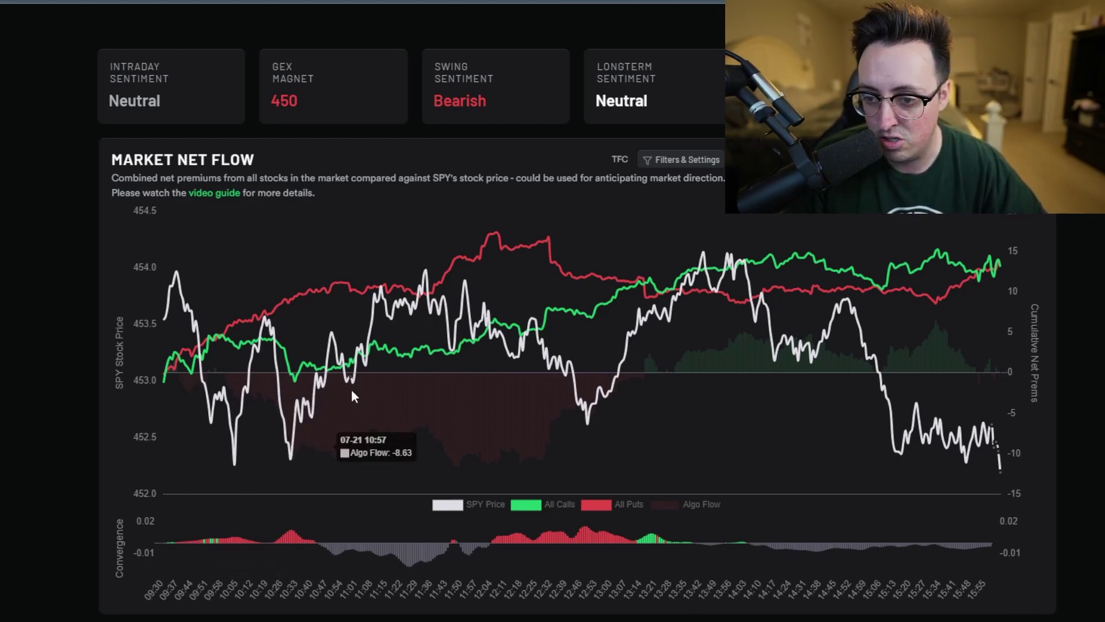
# - Load the day-17 historical data from Chart History and scroll down to the Market Net Flow chart
pyautogui.scroll(1, 305, 353)
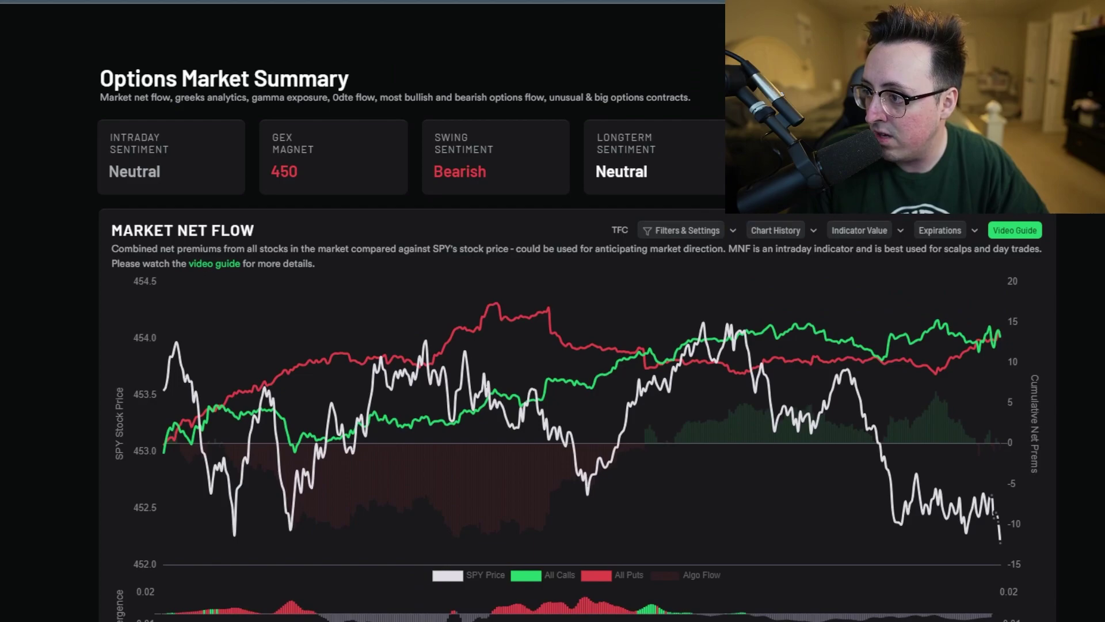
pyautogui.click(940, 230)
pyautogui.click(955, 279)
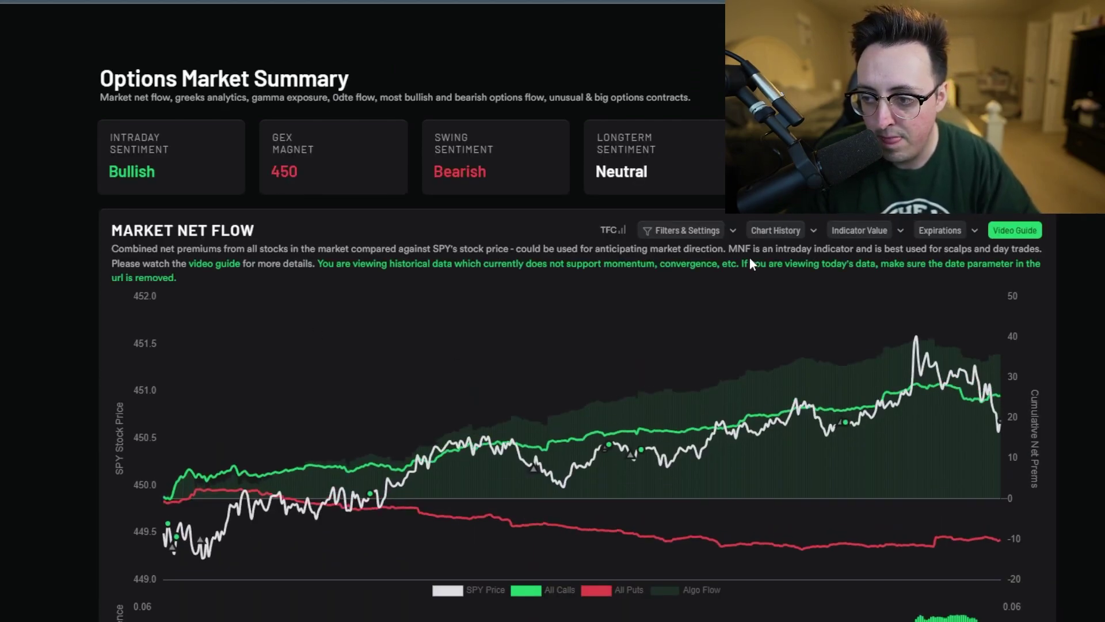
pyautogui.scroll(-2, 750, 263)
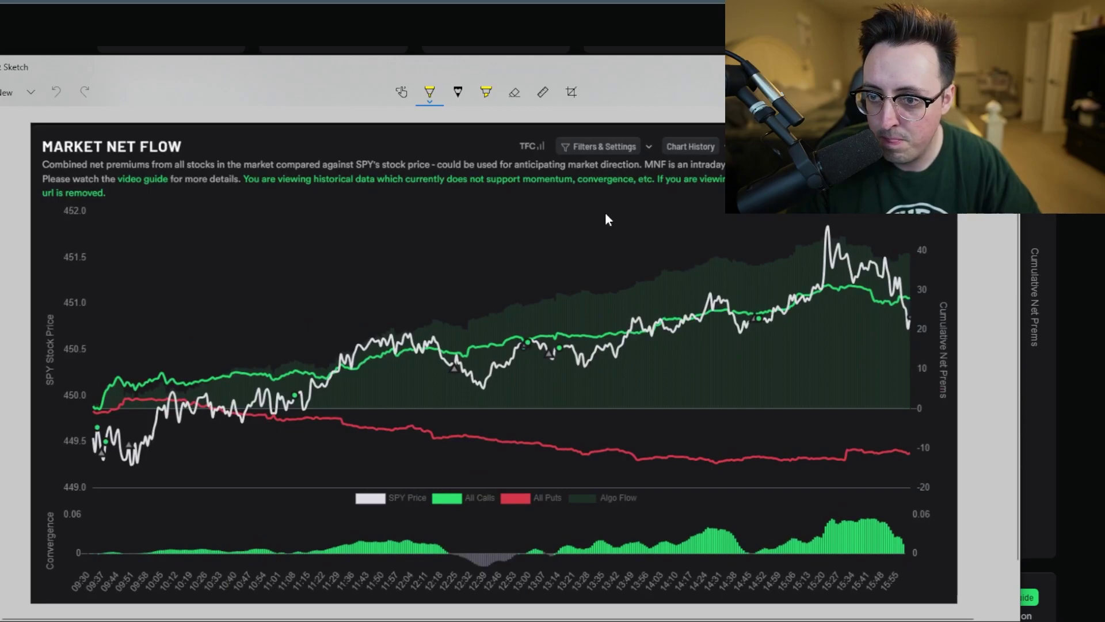
# - Ink a yellow X at 09:44, an arrow with a W near 09:58, and a line up from 11:08
pyautogui.moveTo(503, 70)
pyautogui.mouseDown()
pyautogui.moveTo(470, 62)
pyautogui.moveTo(482, 61)
pyautogui.mouseUp()
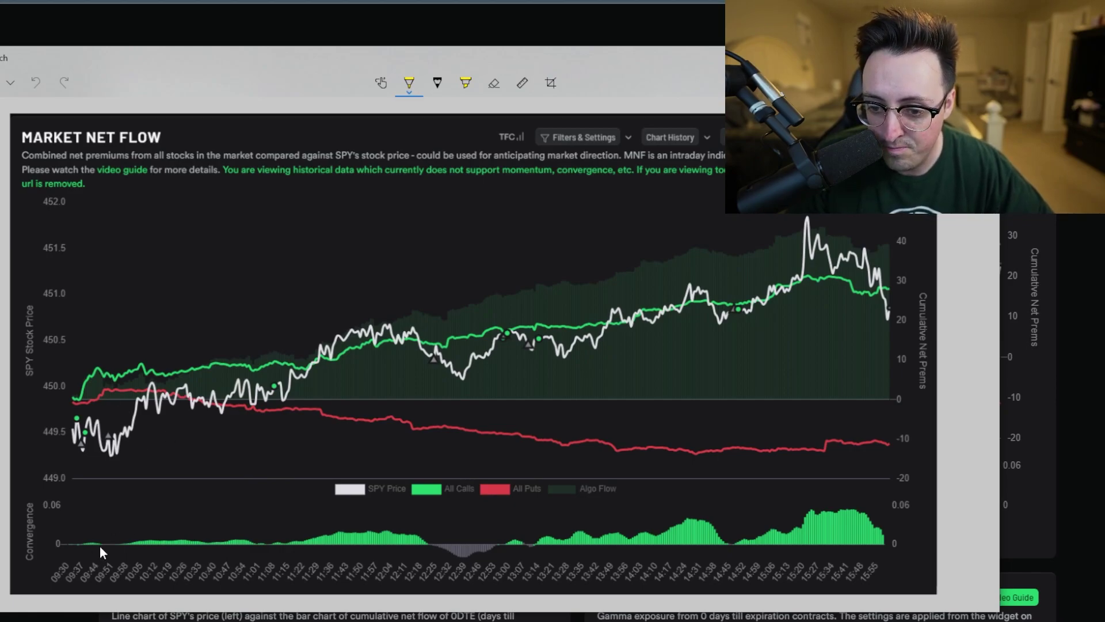
pyautogui.moveTo(84, 530)
pyautogui.mouseDown()
pyautogui.moveTo(100, 560)
pyautogui.moveTo(79, 556)
pyautogui.mouseUp()
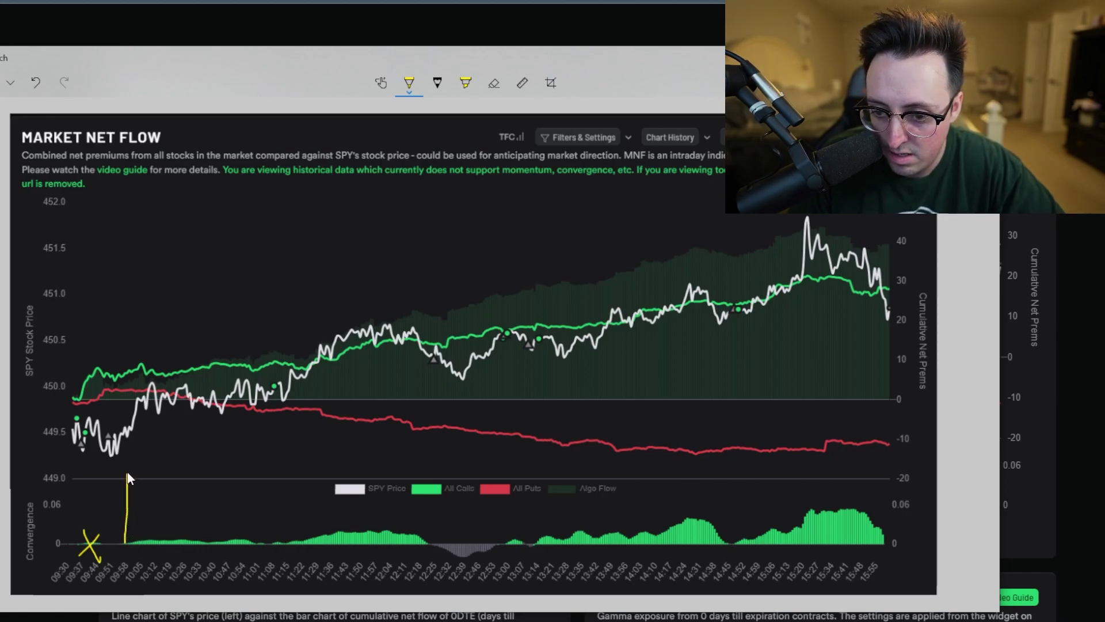
pyautogui.moveTo(121, 448); pyautogui.dragTo(132, 443)
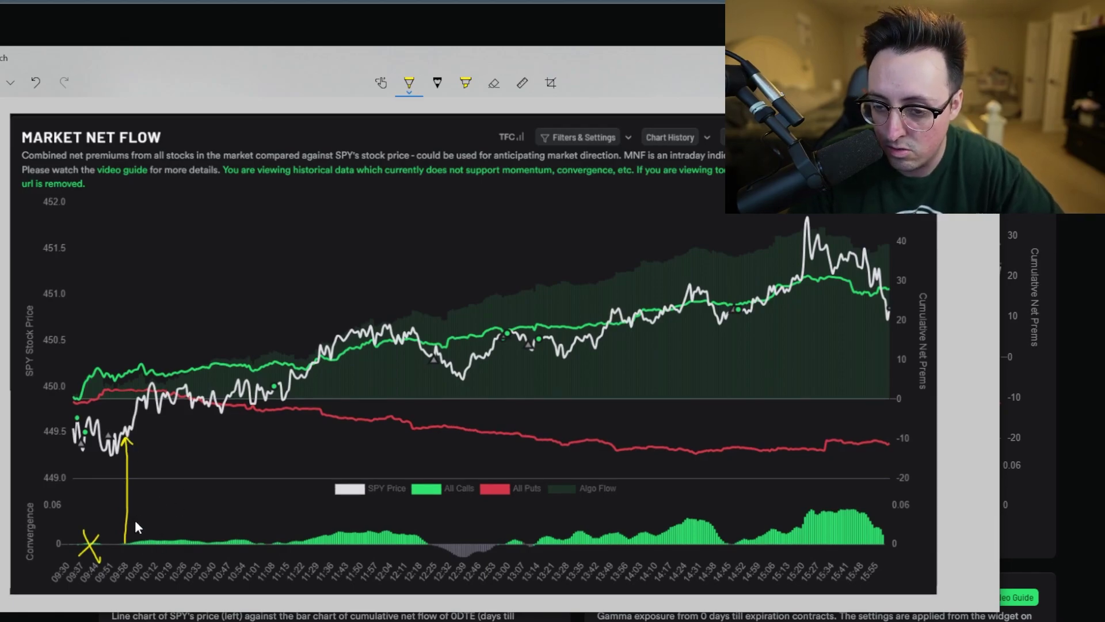
pyautogui.moveTo(155, 520); pyautogui.dragTo(155, 512)
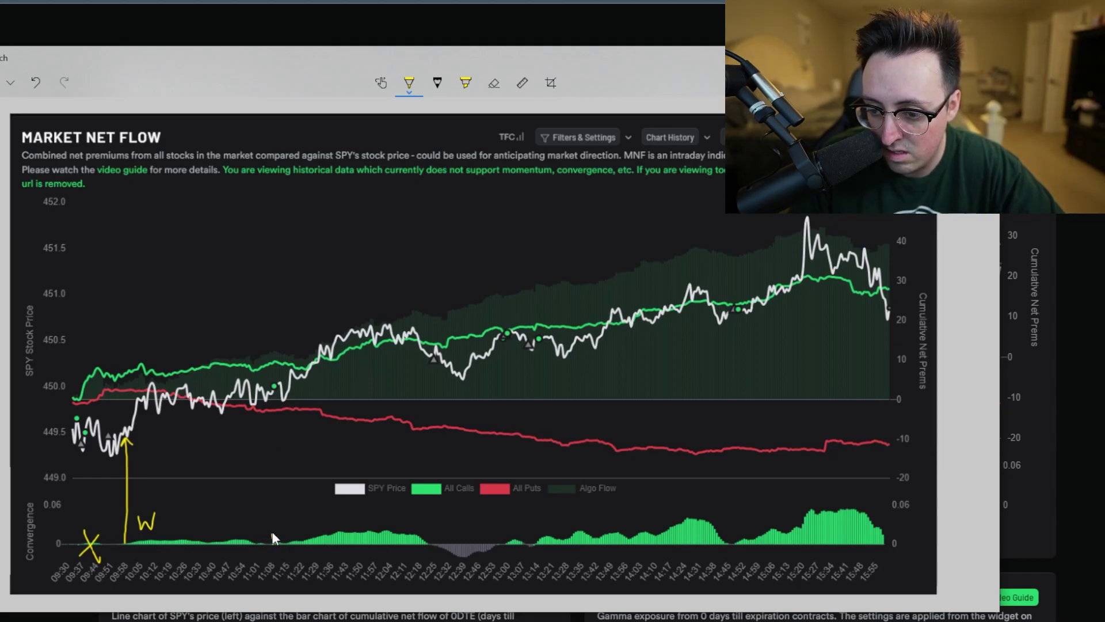
pyautogui.moveTo(270, 489); pyautogui.dragTo(267, 433)
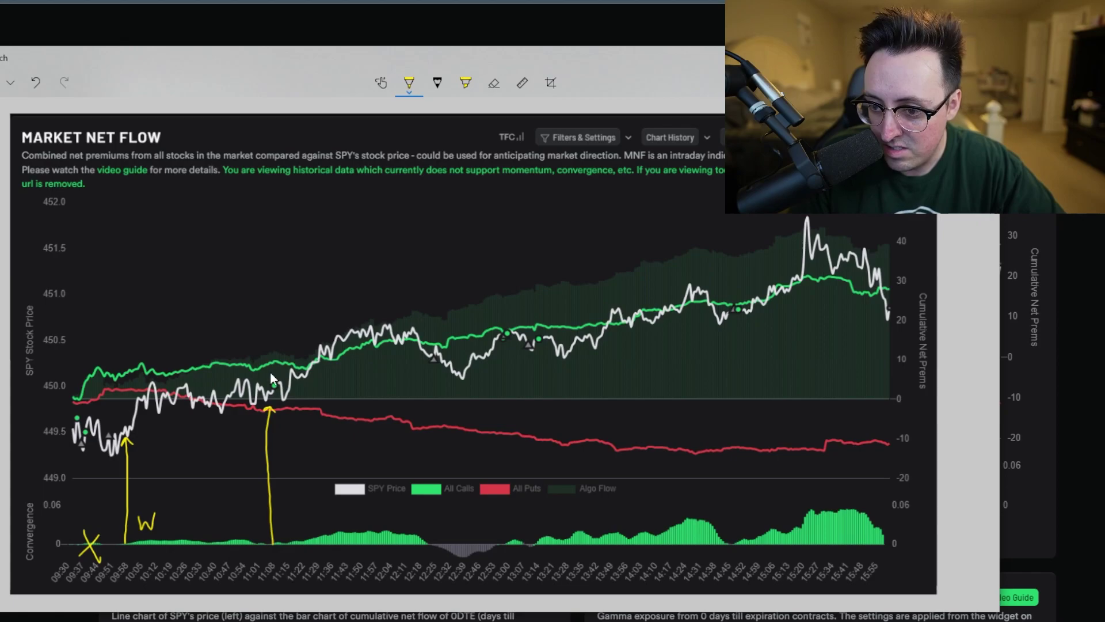
# - Add a rising arrow and W after the 11:08 line, plus an X near 13:00
pyautogui.moveTo(350, 302)
pyautogui.mouseDown()
pyautogui.moveTo(369, 296)
pyautogui.moveTo(367, 315)
pyautogui.mouseUp()
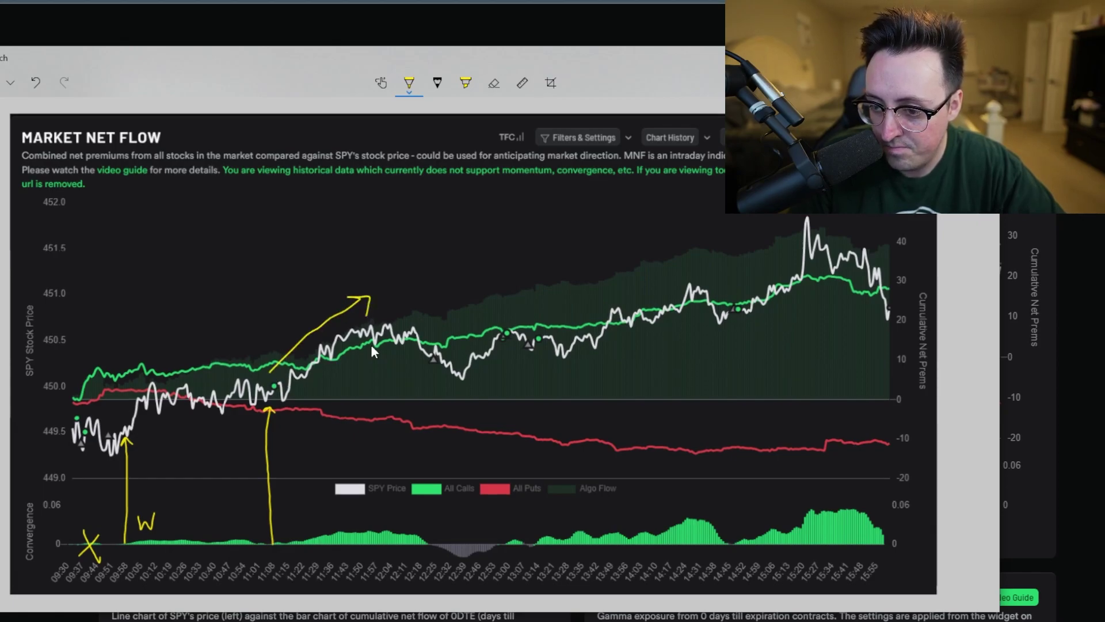
pyautogui.moveTo(323, 520); pyautogui.dragTo(332, 499)
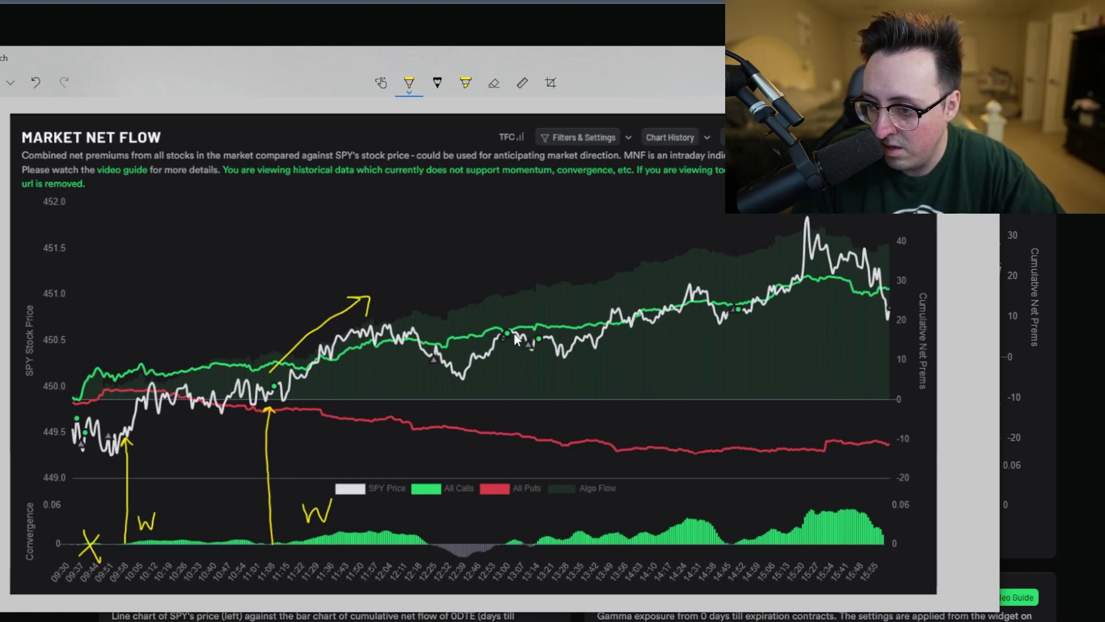
pyautogui.moveTo(504, 536)
pyautogui.mouseDown()
pyautogui.moveTo(520, 551)
pyautogui.moveTo(501, 557)
pyautogui.mouseUp()
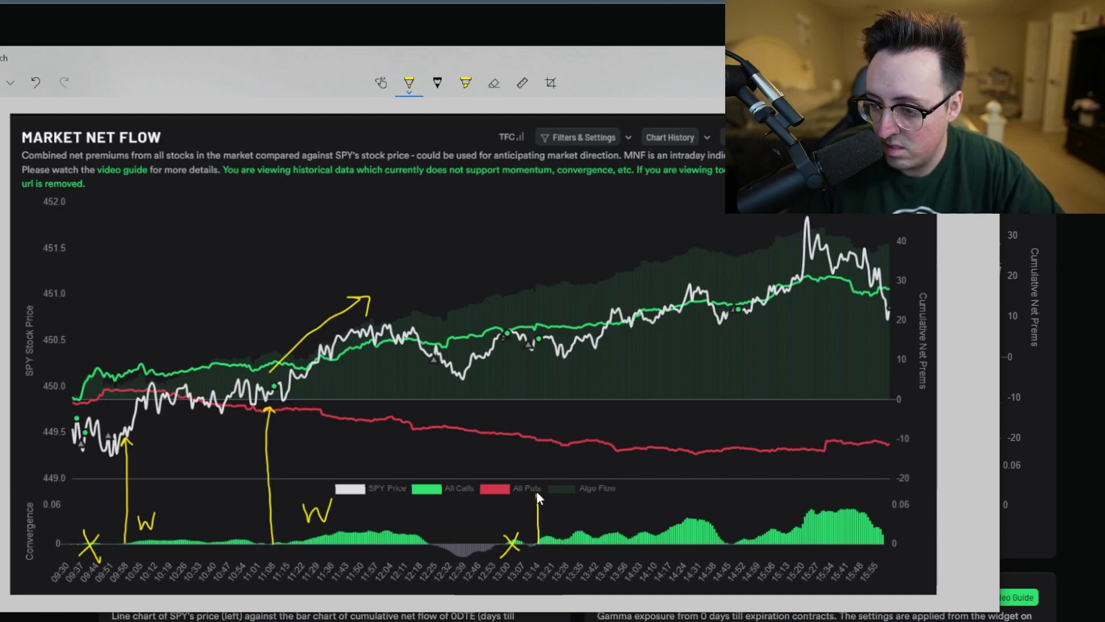
# - Mark the 13:14 and 14:52 convergences with upward lines, arrows and Ws
pyautogui.moveTo(536, 436); pyautogui.dragTo(544, 355)
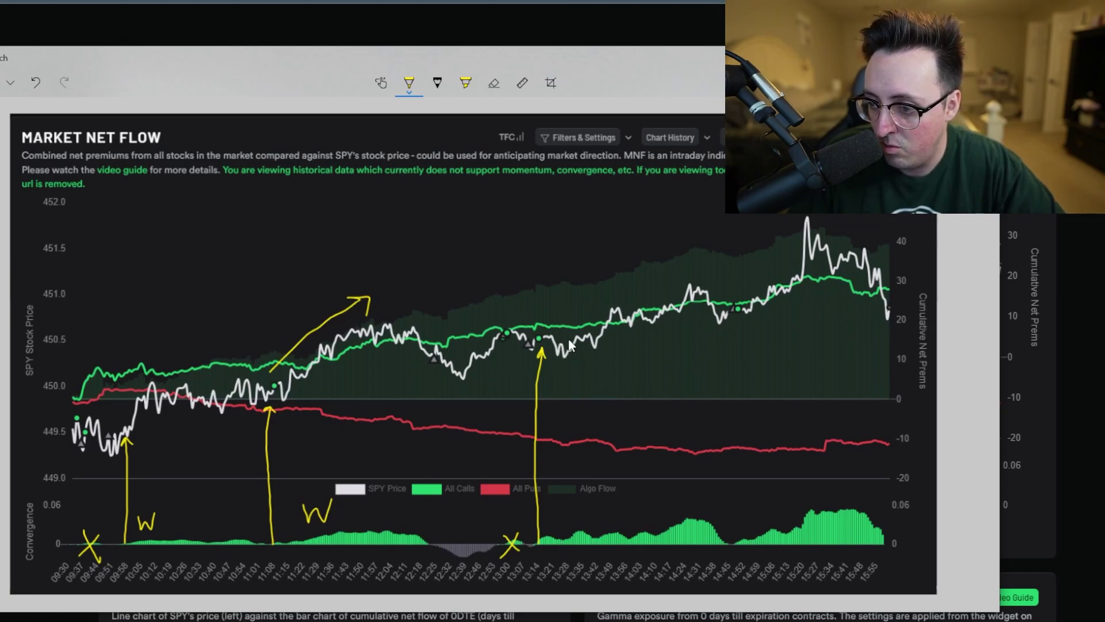
pyautogui.moveTo(556, 329)
pyautogui.mouseDown()
pyautogui.moveTo(682, 270)
pyautogui.moveTo(684, 290)
pyautogui.mouseUp()
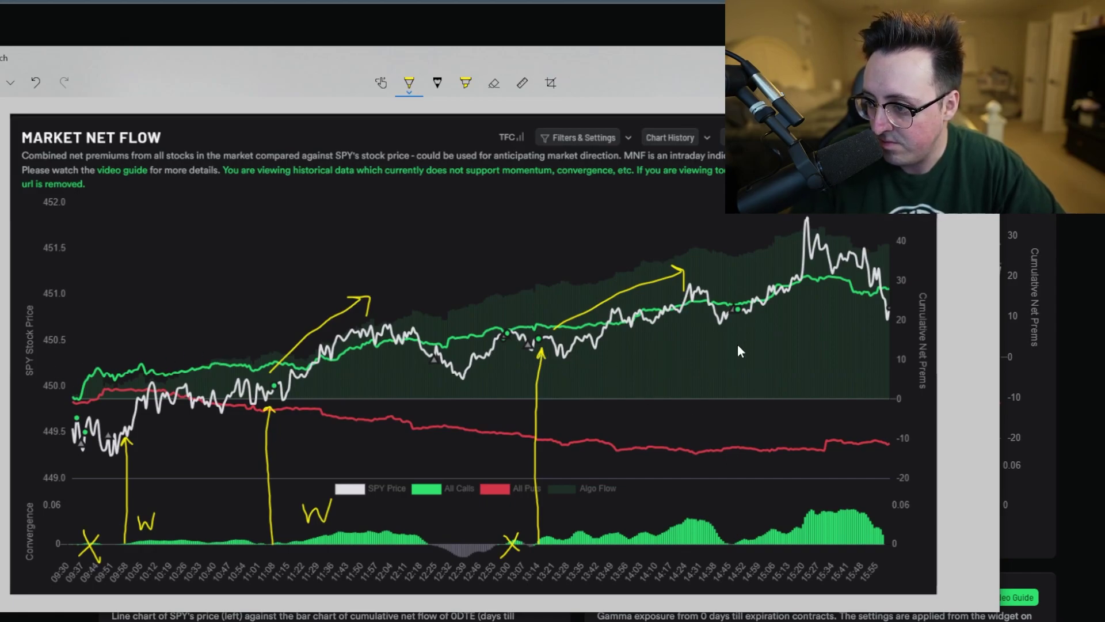
pyautogui.moveTo(744, 477); pyautogui.dragTo(744, 409)
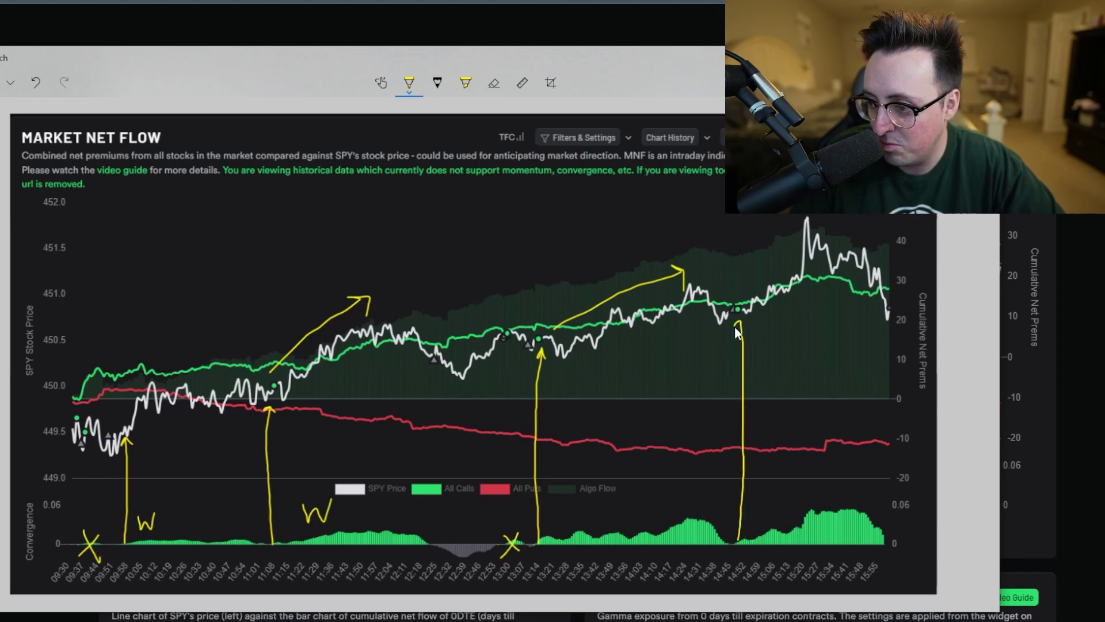
pyautogui.moveTo(741, 324); pyautogui.dragTo(751, 330)
pyautogui.moveTo(742, 519)
pyautogui.mouseDown()
pyautogui.moveTo(755, 530)
pyautogui.moveTo(764, 504)
pyautogui.mouseUp()
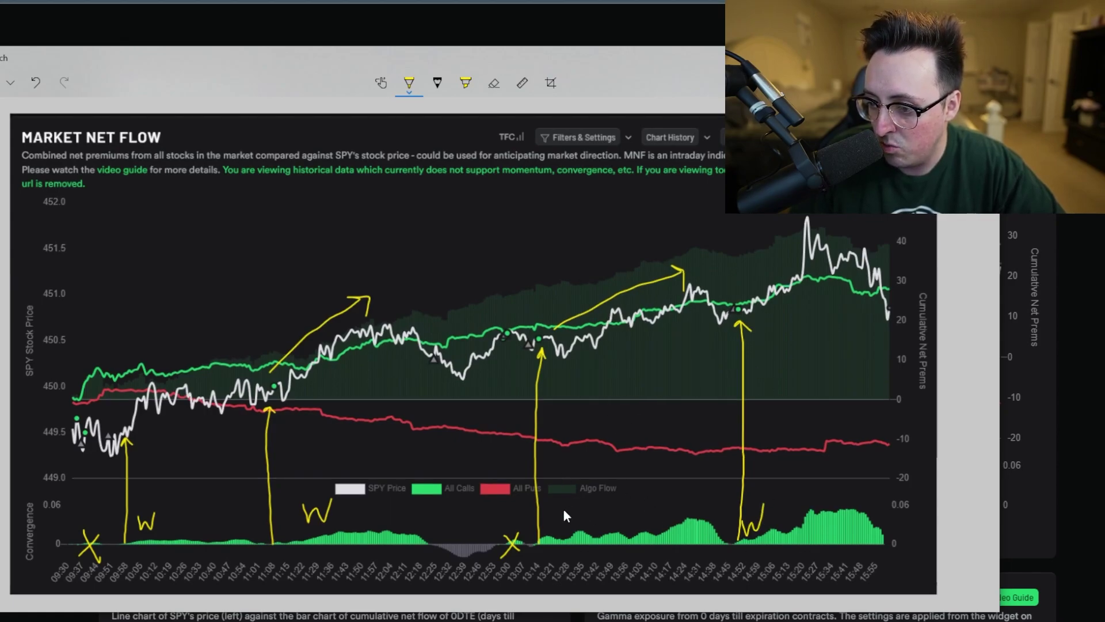
pyautogui.moveTo(576, 498); pyautogui.dragTo(584, 488)
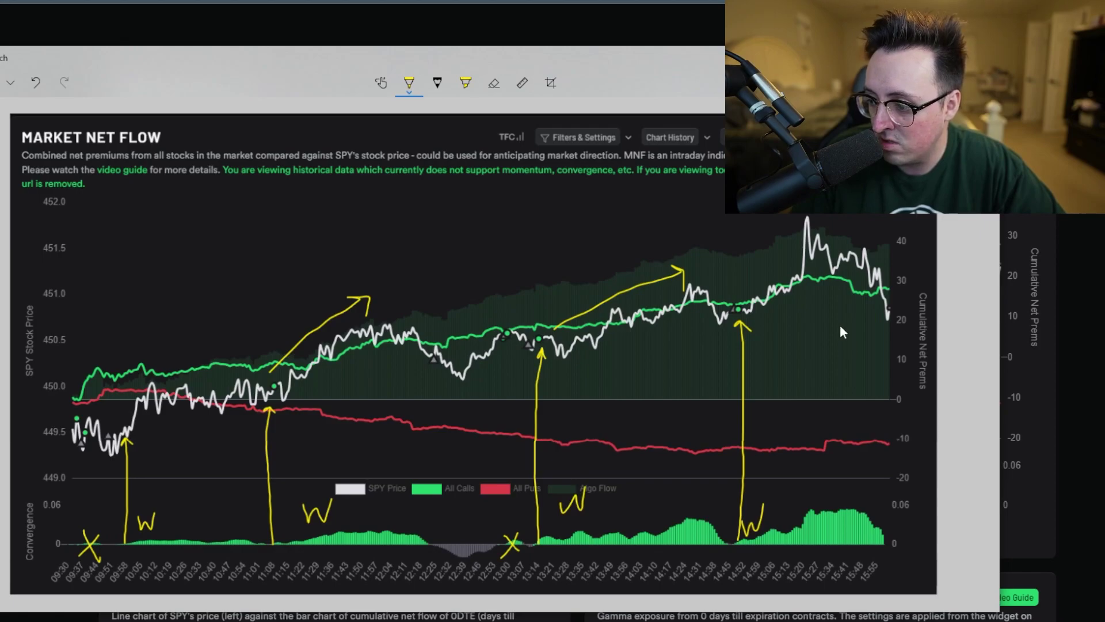
# - Write a 4/4 tally above the chart
pyautogui.moveTo(315, 198)
pyautogui.mouseDown()
pyautogui.moveTo(338, 213)
pyautogui.moveTo(339, 227)
pyautogui.mouseUp()
pyautogui.moveTo(367, 188); pyautogui.dragTo(351, 249)
pyautogui.moveTo(414, 205)
pyautogui.mouseDown()
pyautogui.moveTo(402, 244)
pyautogui.moveTo(403, 229)
pyautogui.mouseUp()
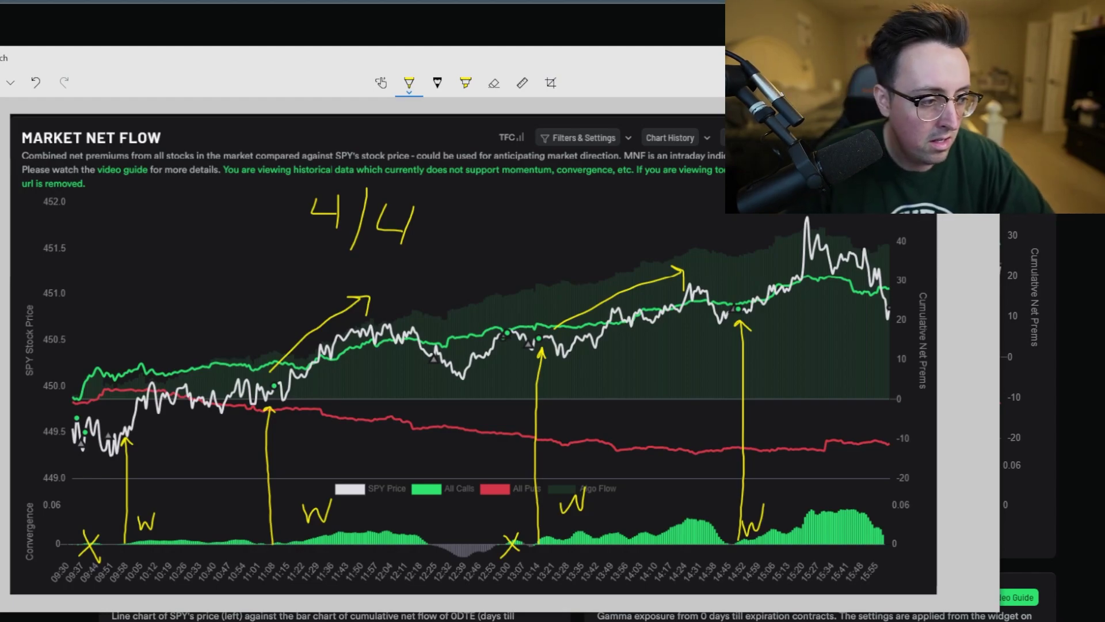
# - Close Snip & Sketch, load the day-18 chart from Chart History, and start a new capture
pyautogui.hotkey('alt', 'F4')
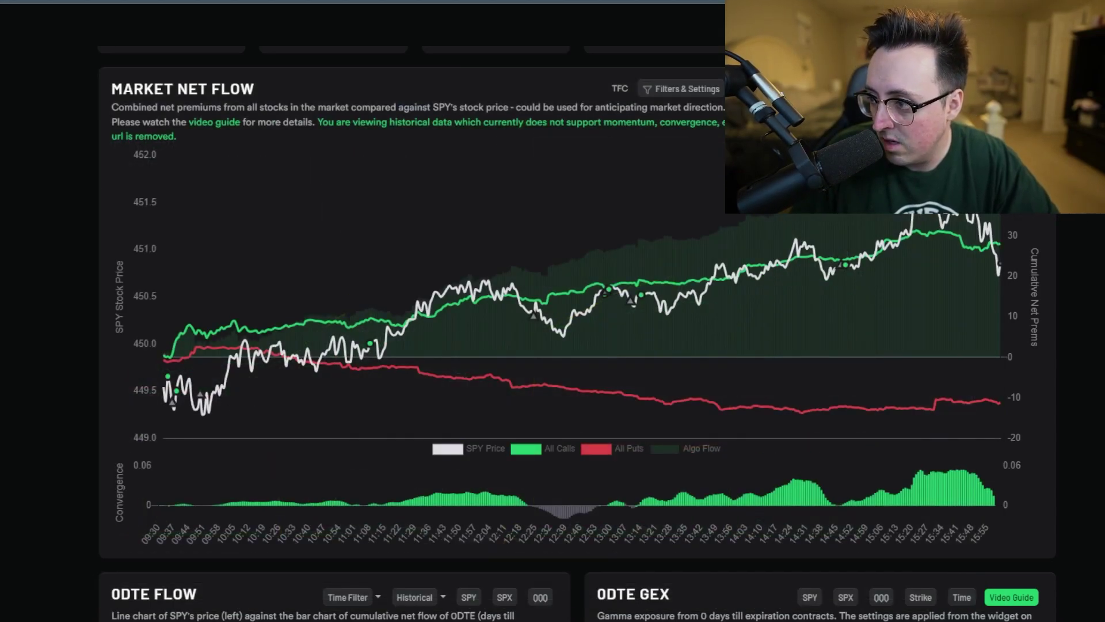
pyautogui.scroll(3, 575, 345)
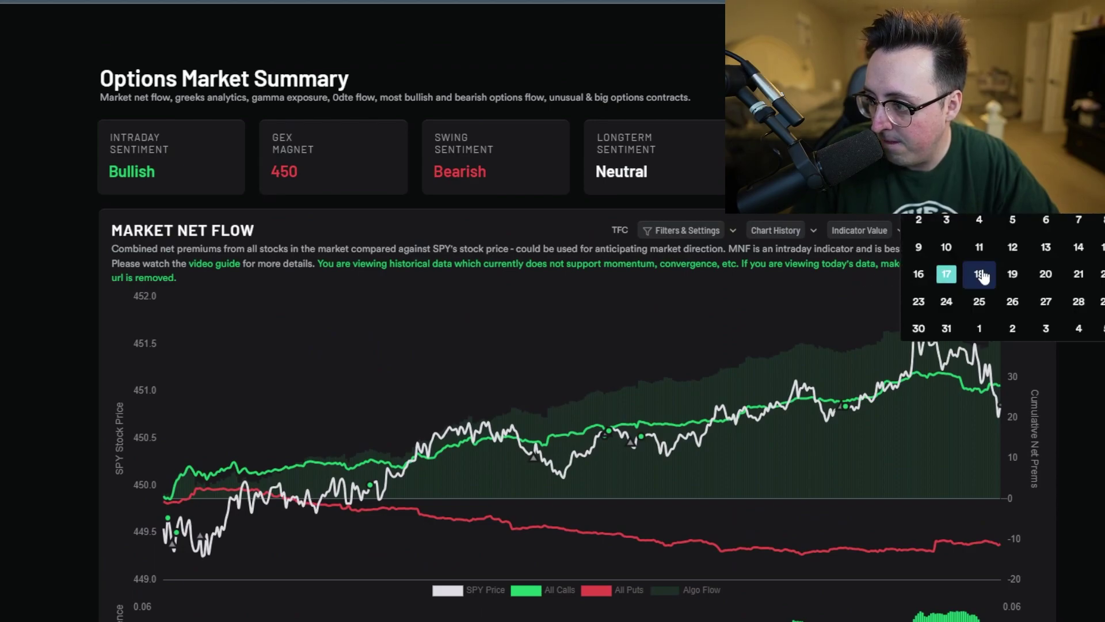
pyautogui.click(947, 299)
pyautogui.scroll(-3, 553, 332)
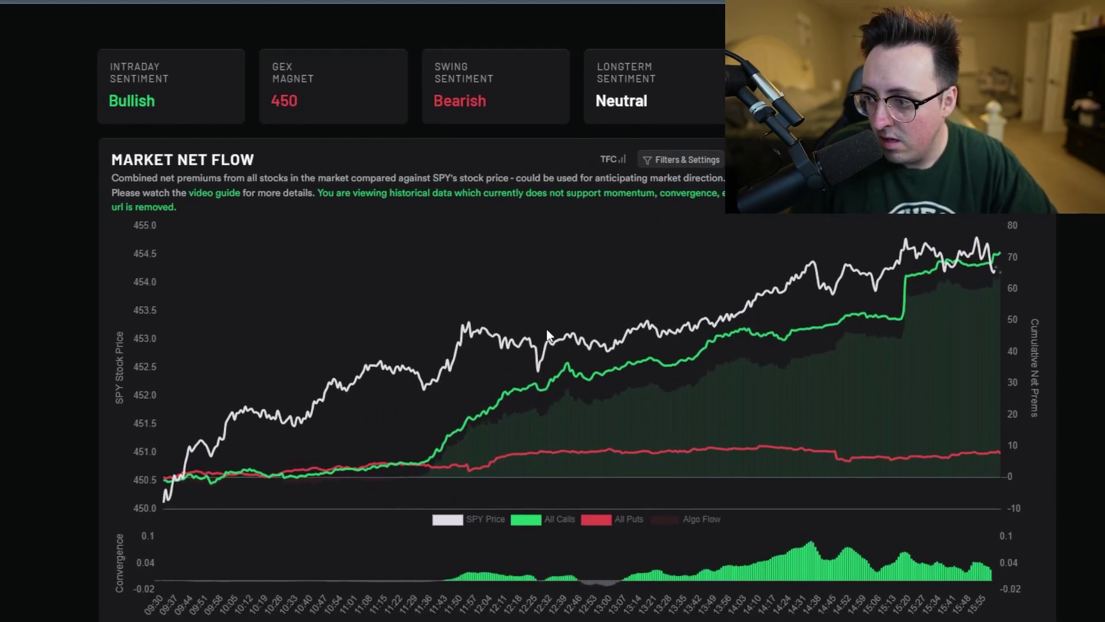
pyautogui.press('super+shift+s')
# - Capture the Market Net Flow panel, circle the flat early stretch, and arrow the early SPY rise
pyautogui.moveTo(96, 68); pyautogui.dragTo(1055, 544)
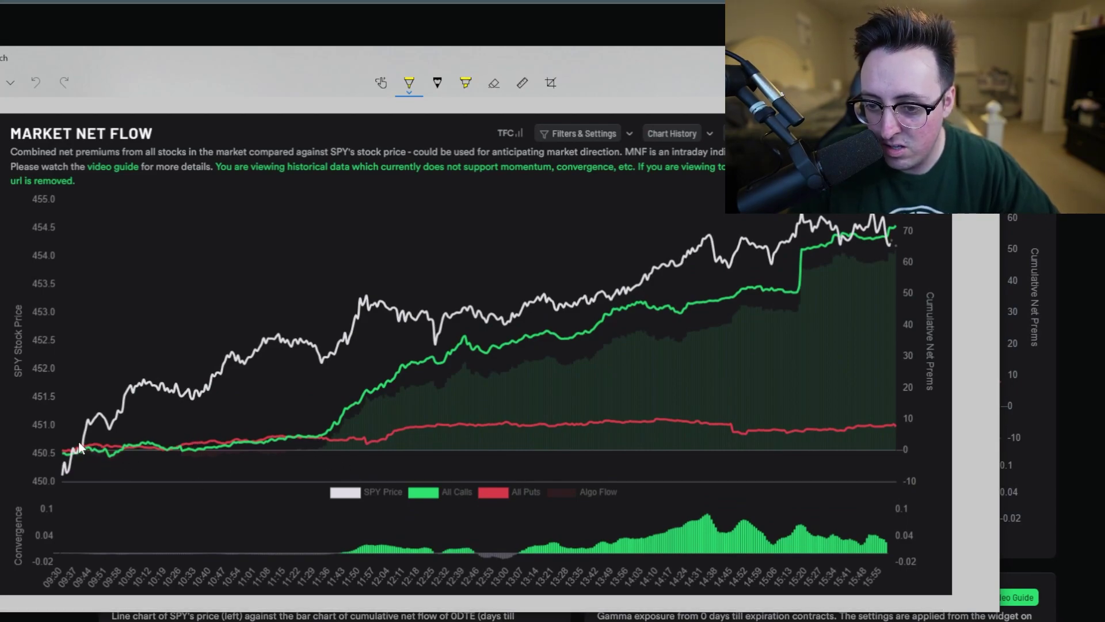
pyautogui.moveTo(229, 427)
pyautogui.mouseDown()
pyautogui.moveTo(173, 428)
pyautogui.moveTo(71, 457)
pyautogui.moveTo(316, 468)
pyautogui.moveTo(212, 414)
pyautogui.mouseUp()
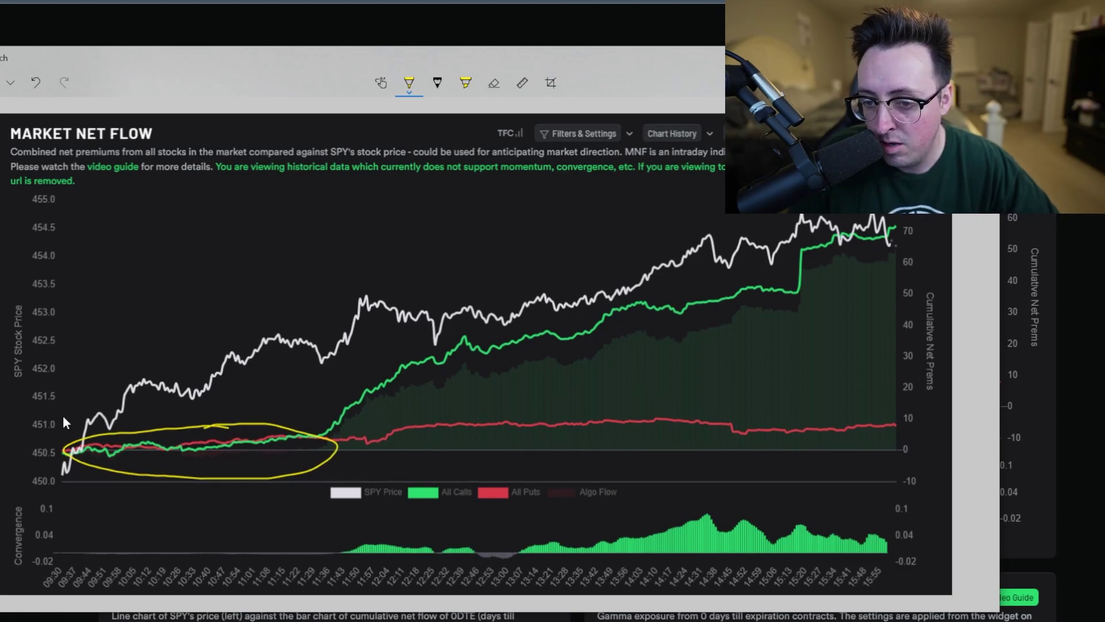
pyautogui.moveTo(67, 426)
pyautogui.mouseDown()
pyautogui.moveTo(264, 336)
pyautogui.moveTo(297, 338)
pyautogui.mouseUp()
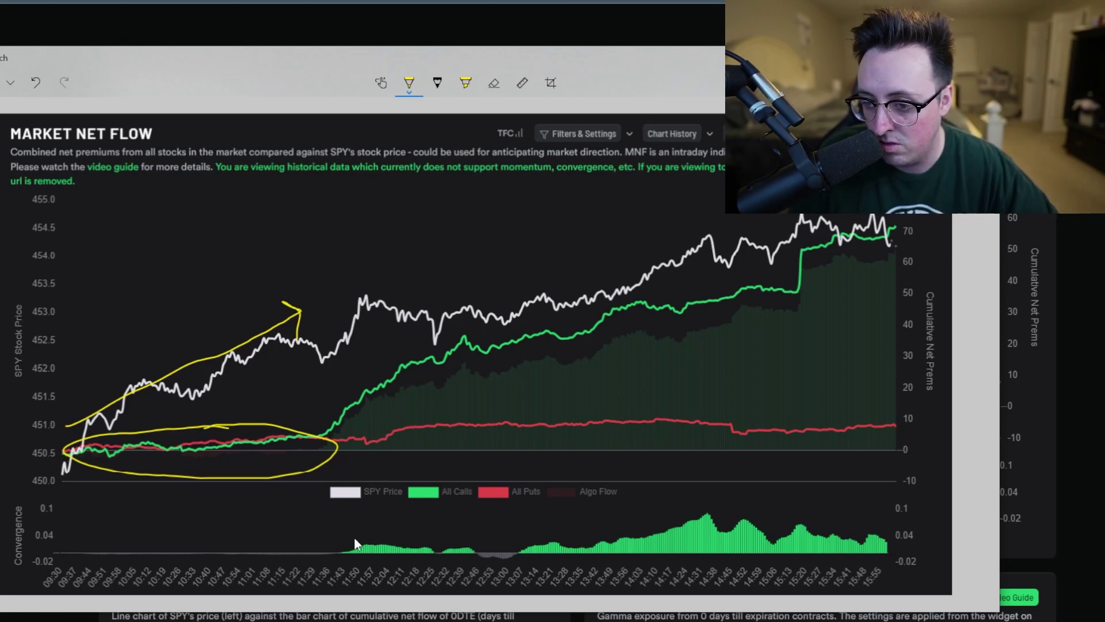
# - Draw lines up from the 11:43 and 12:25 convergences with Ws, plus a second rising arrow
pyautogui.moveTo(344, 550); pyautogui.dragTo(347, 448)
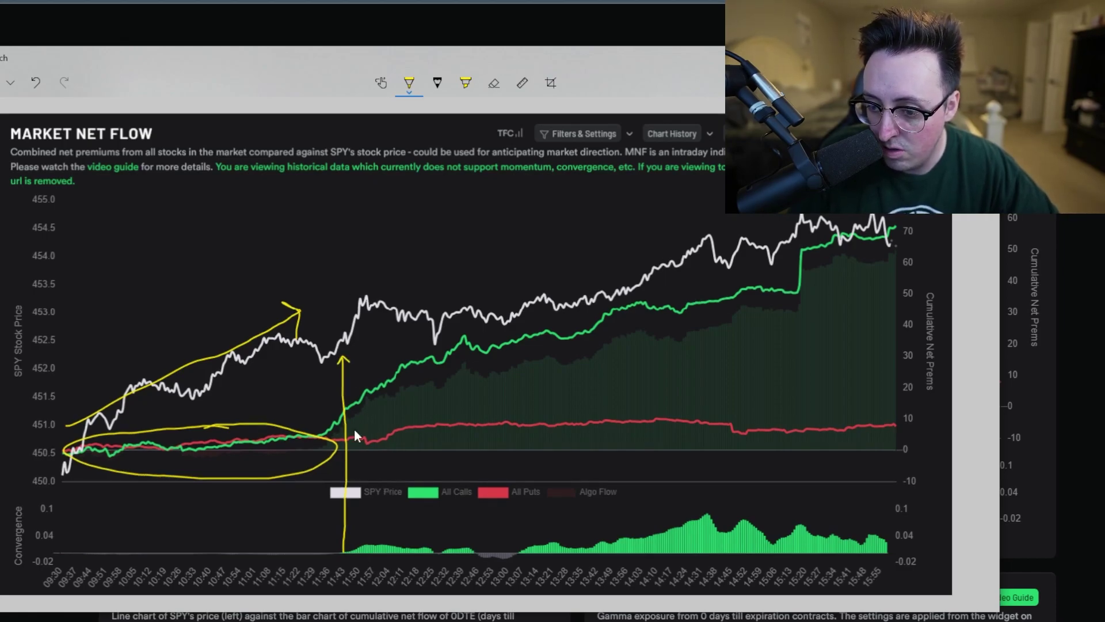
pyautogui.moveTo(329, 327)
pyautogui.mouseDown()
pyautogui.moveTo(431, 266)
pyautogui.moveTo(432, 288)
pyautogui.mouseUp()
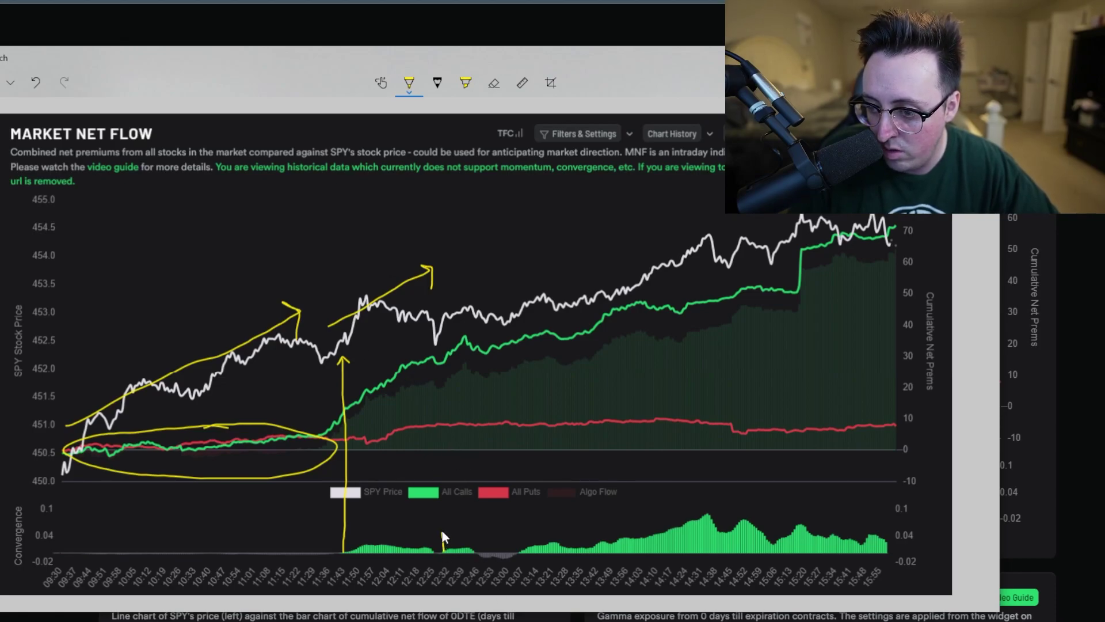
pyautogui.moveTo(440, 490); pyautogui.dragTo(442, 427)
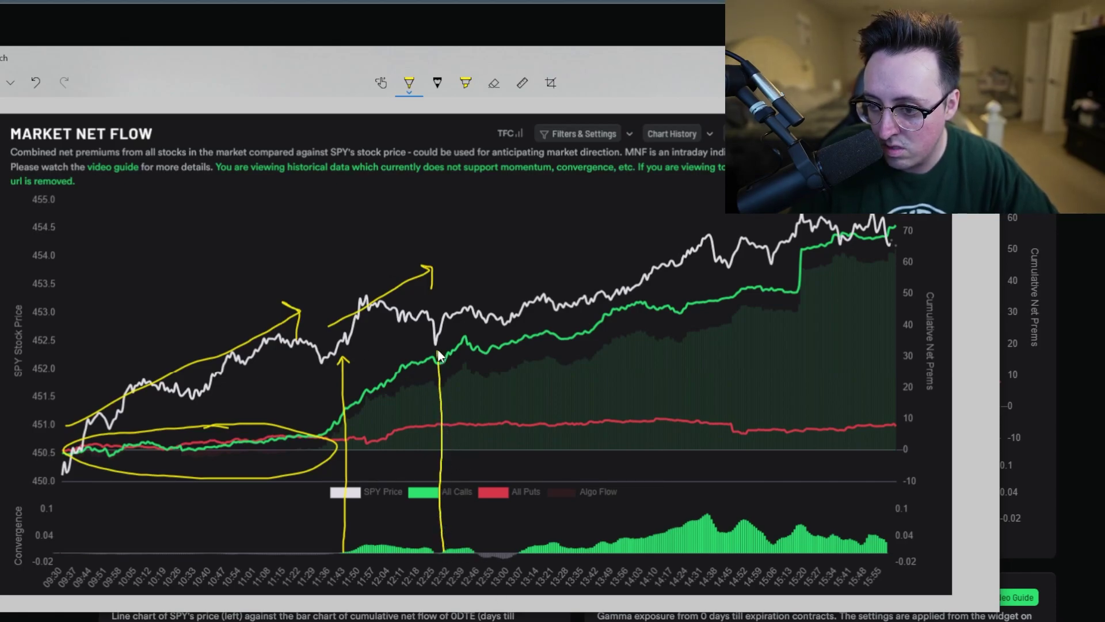
pyautogui.moveTo(434, 362); pyautogui.dragTo(447, 366)
pyautogui.moveTo(388, 517); pyautogui.dragTo(401, 506)
pyautogui.moveTo(463, 528); pyautogui.dragTo(473, 508)
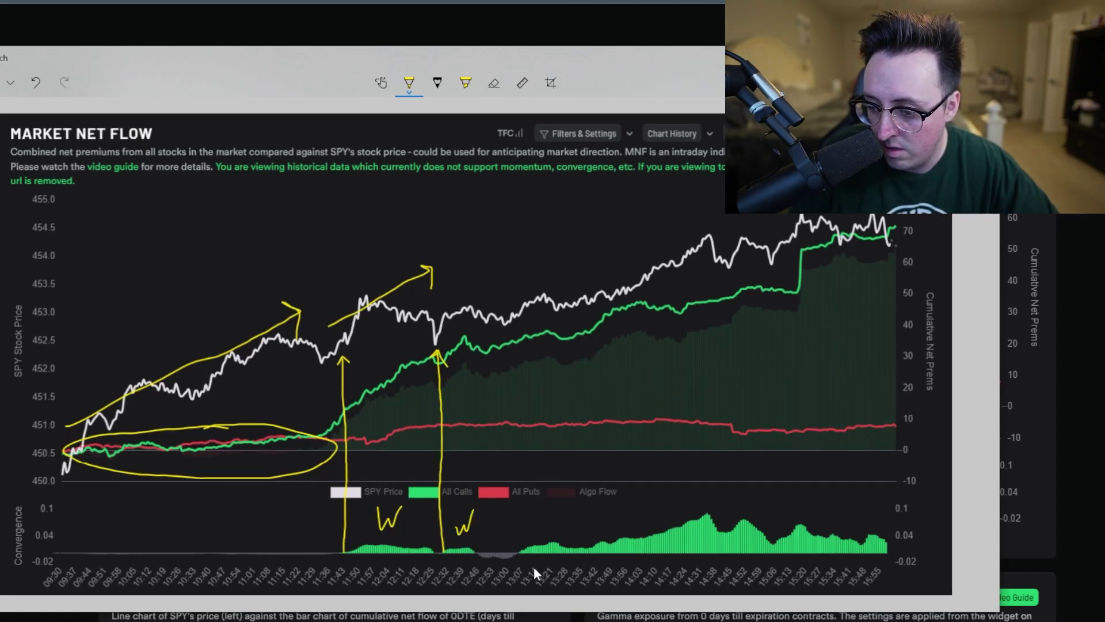
# - Add a W-marked arrow up from 13:07 and write the 3/3 tally
pyautogui.moveTo(520, 549); pyautogui.dragTo(517, 466)
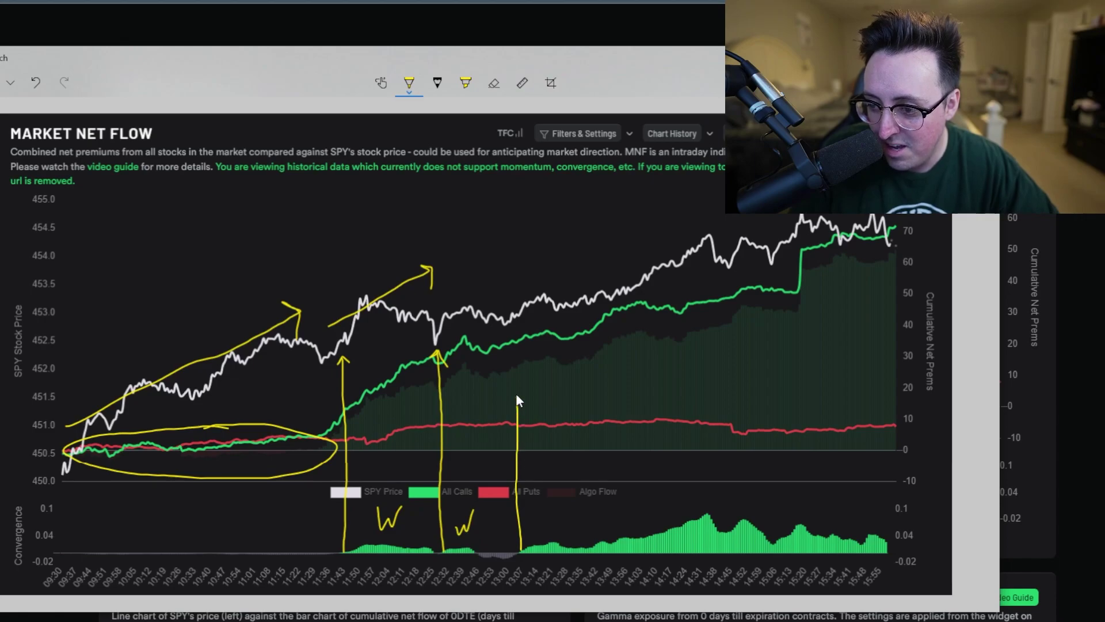
pyautogui.moveTo(512, 350)
pyautogui.mouseDown()
pyautogui.moveTo(510, 333)
pyautogui.moveTo(519, 339)
pyautogui.mouseUp()
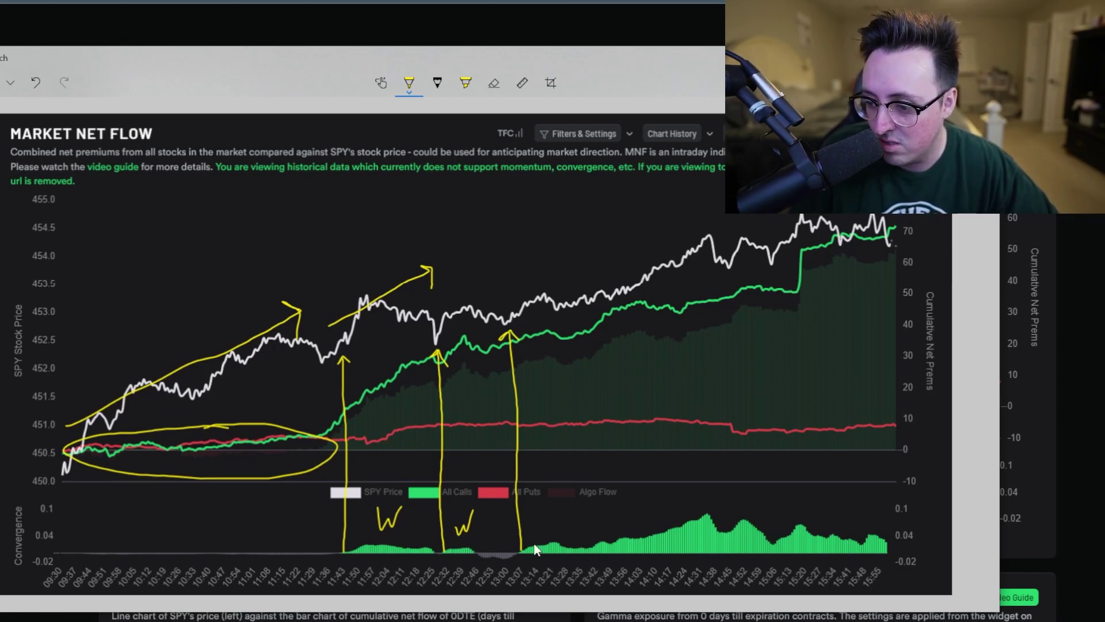
pyautogui.moveTo(536, 524)
pyautogui.mouseDown()
pyautogui.moveTo(561, 531)
pyautogui.moveTo(572, 501)
pyautogui.mouseUp()
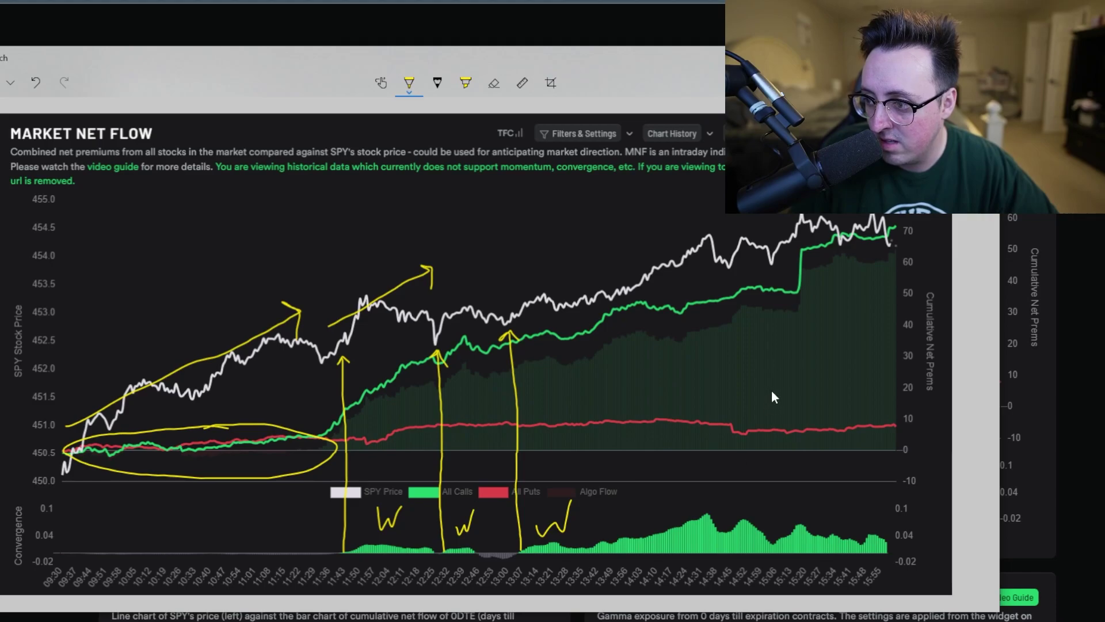
pyautogui.moveTo(540, 180); pyautogui.dragTo(519, 276)
pyautogui.moveTo(562, 232); pyautogui.dragTo(556, 248)
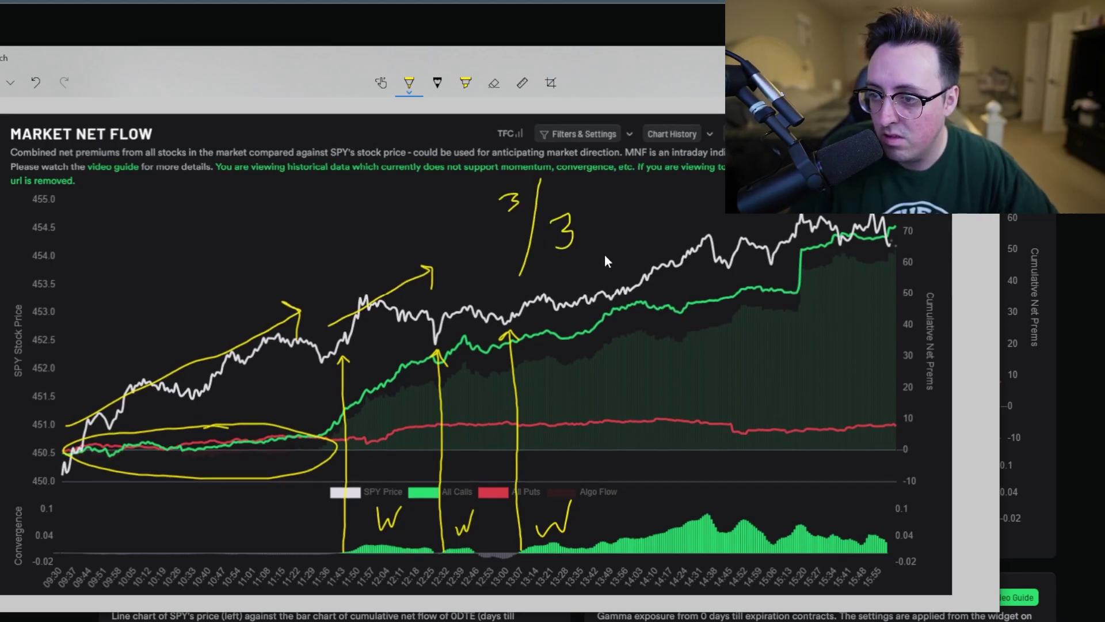